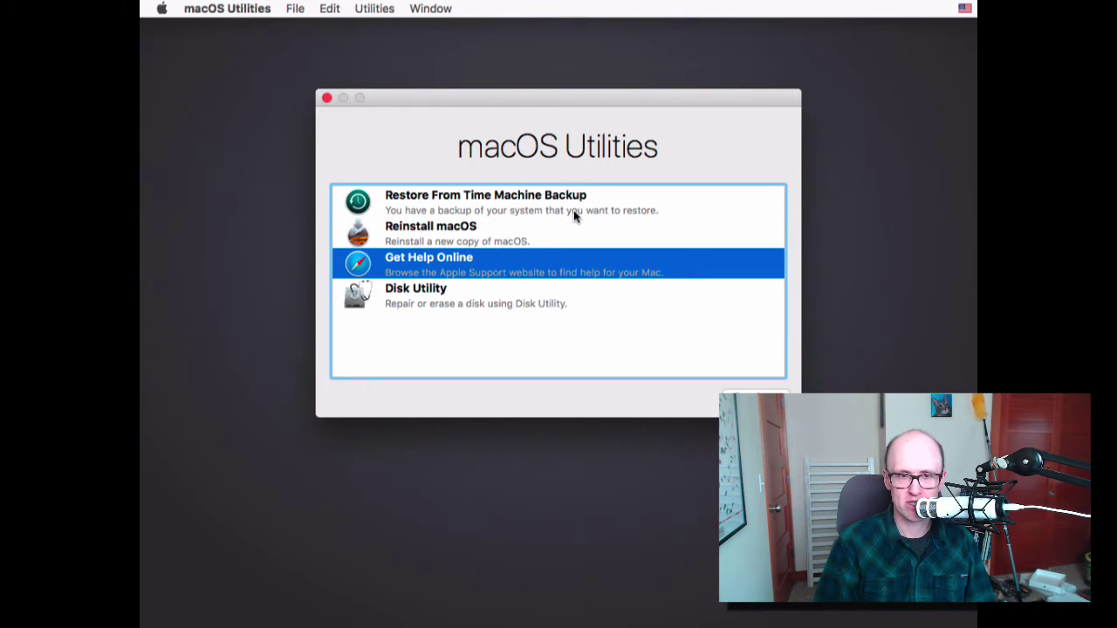
Look over the recovery options and the Utilities menu, then select Disk Utility.
left_click(449, 201)
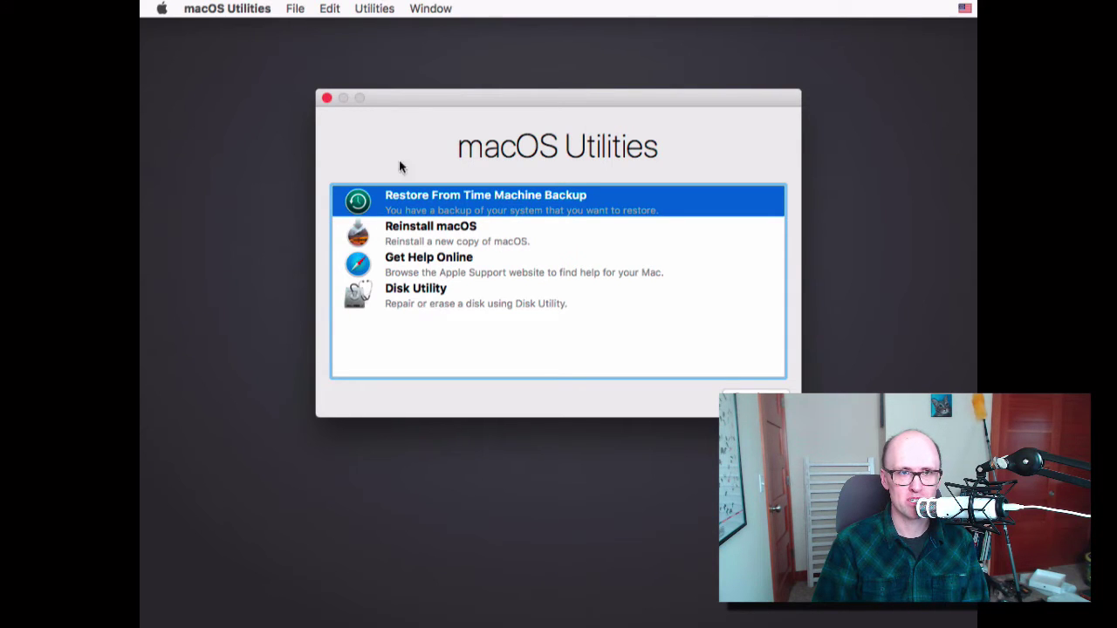
left_click(377, 11)
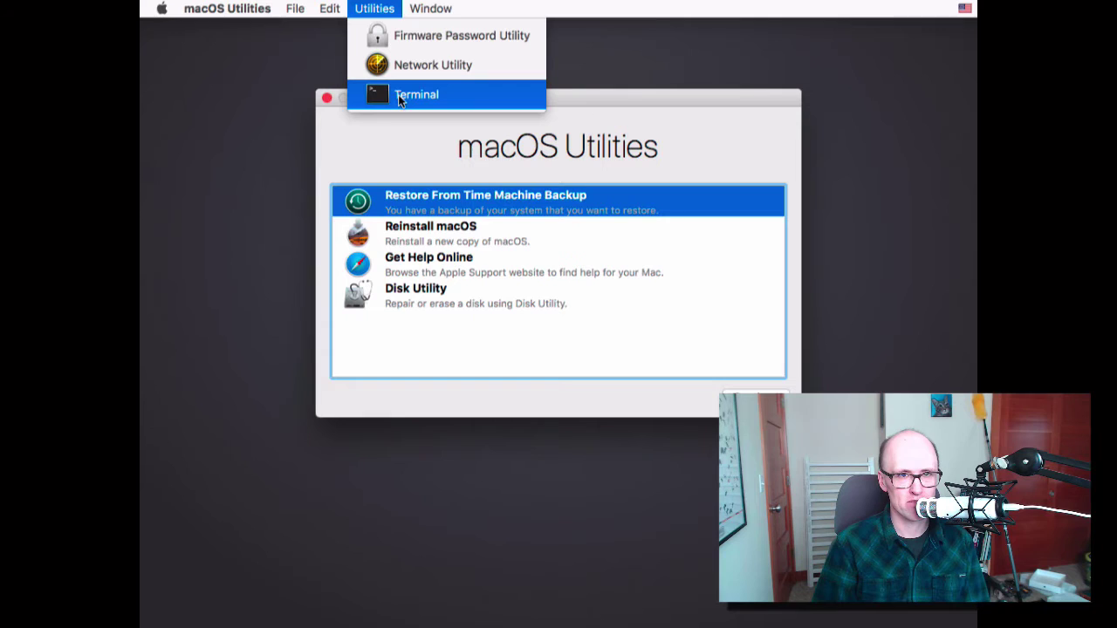
left_click(393, 161)
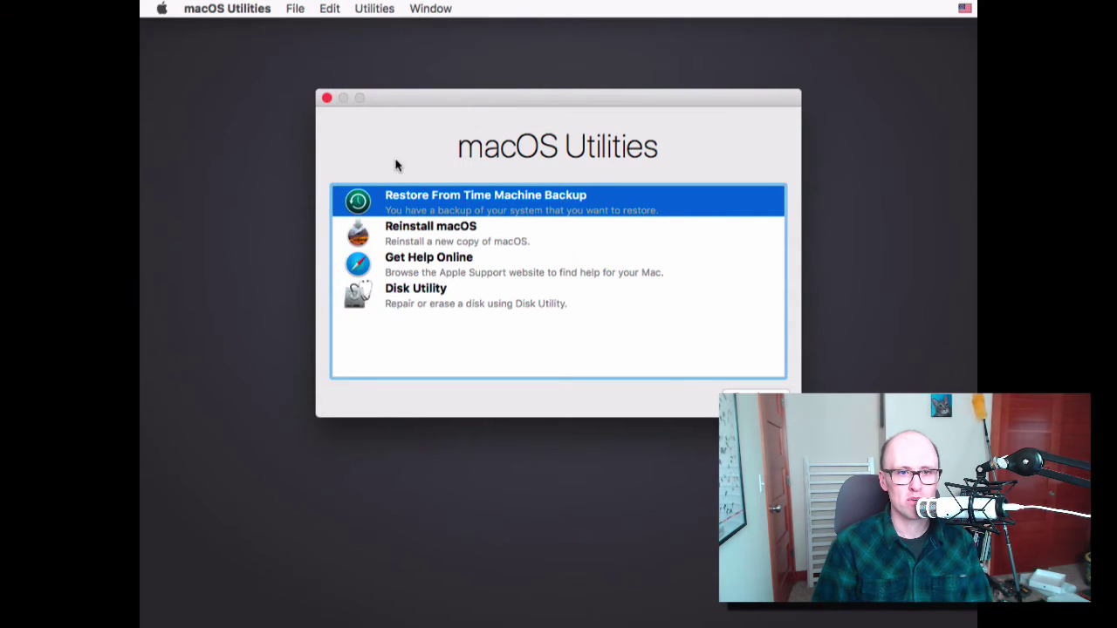
left_click(431, 301)
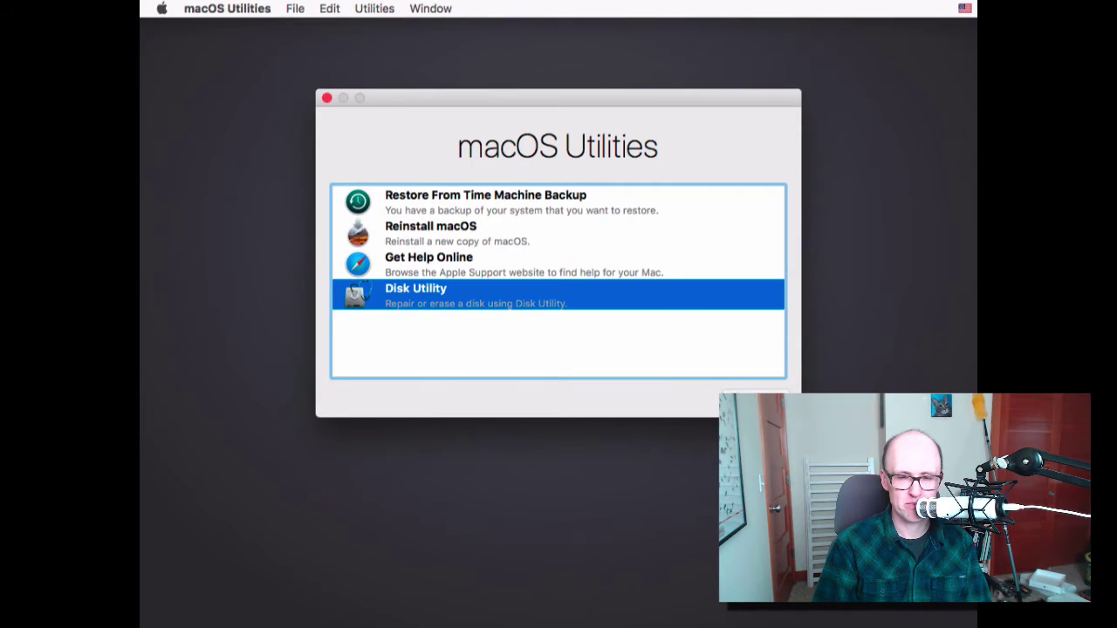
Launch Disk Utility and view the Macintosh HD APFS volume: 42.74 GB, 28.86 GB free.
key("Return")
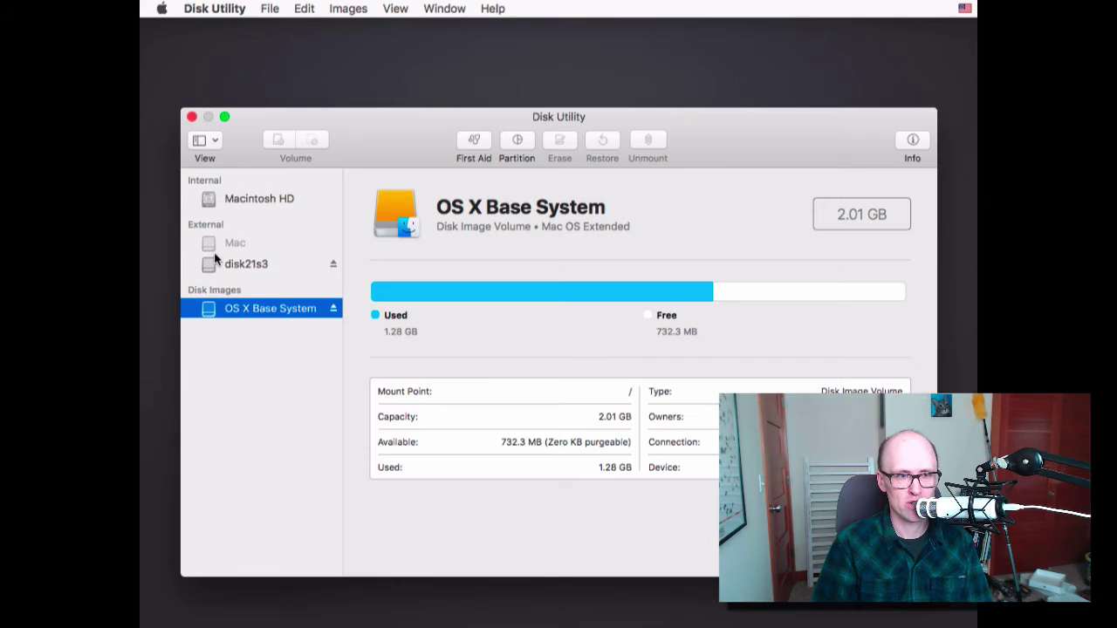
left_click(240, 200)
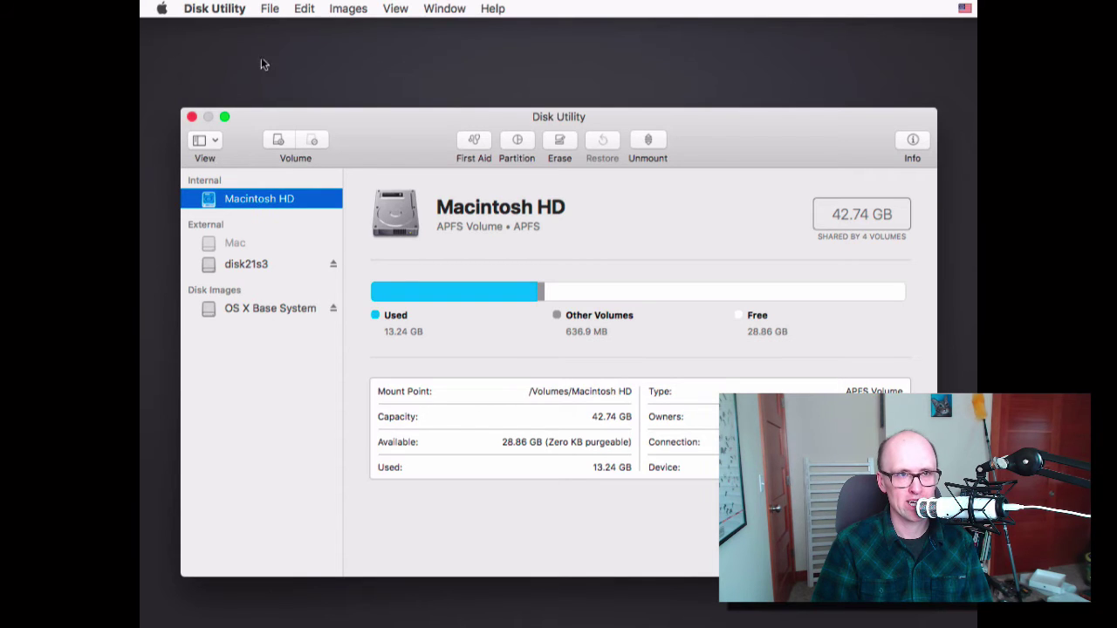
left_click(268, 11)
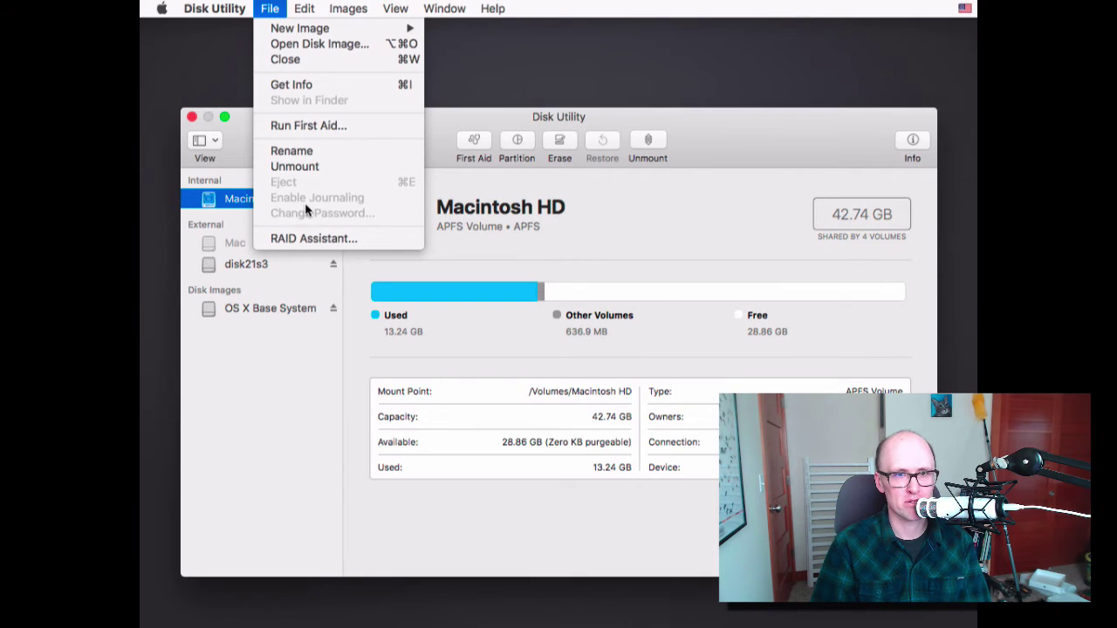
Cancel the Macintosh HD erase and select the external 15.92 GB Mac volume instead.
left_click(457, 119)
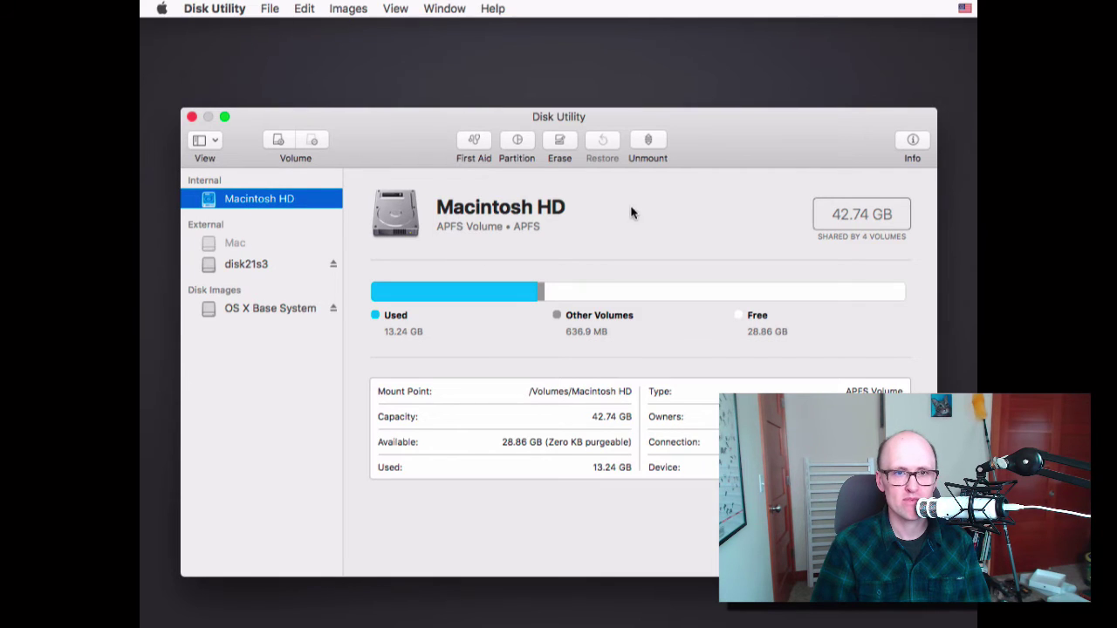
left_click(560, 144)
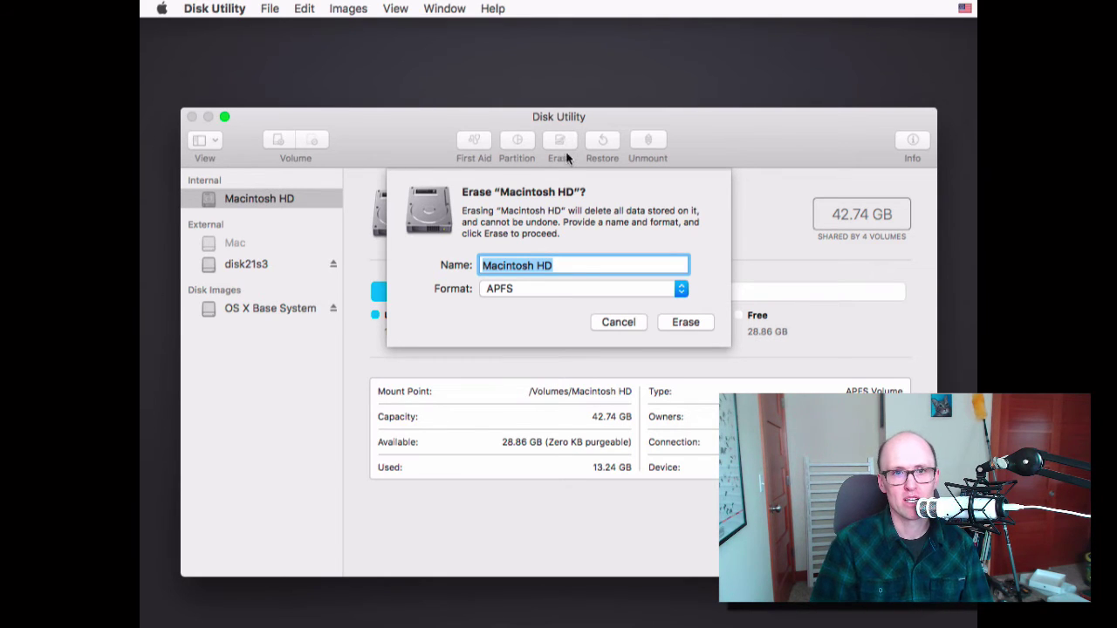
left_click(610, 325)
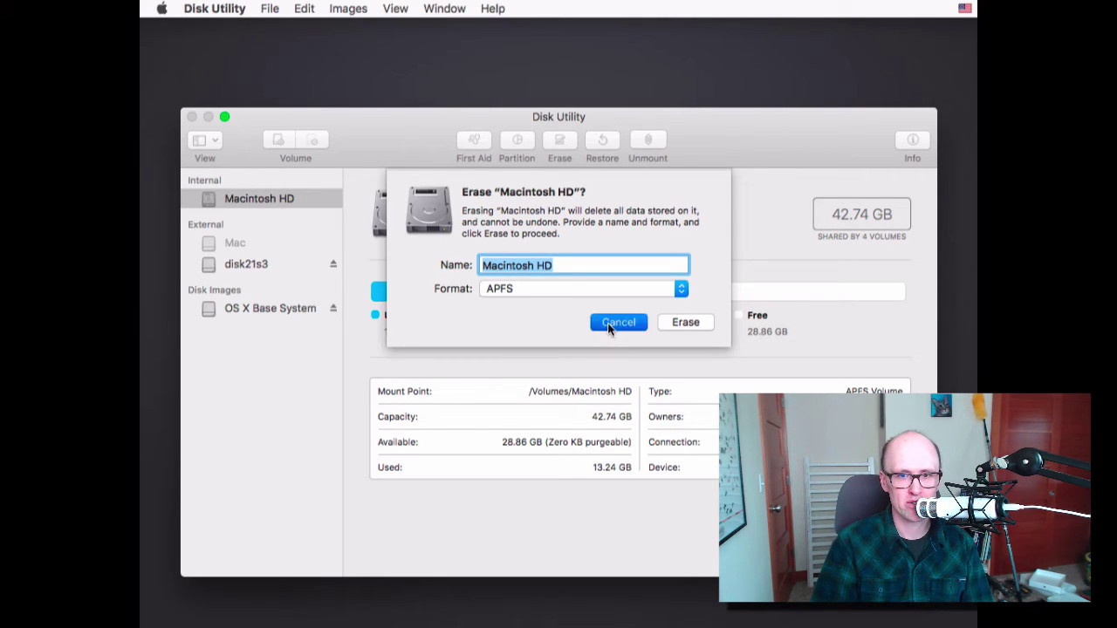
left_click(228, 245)
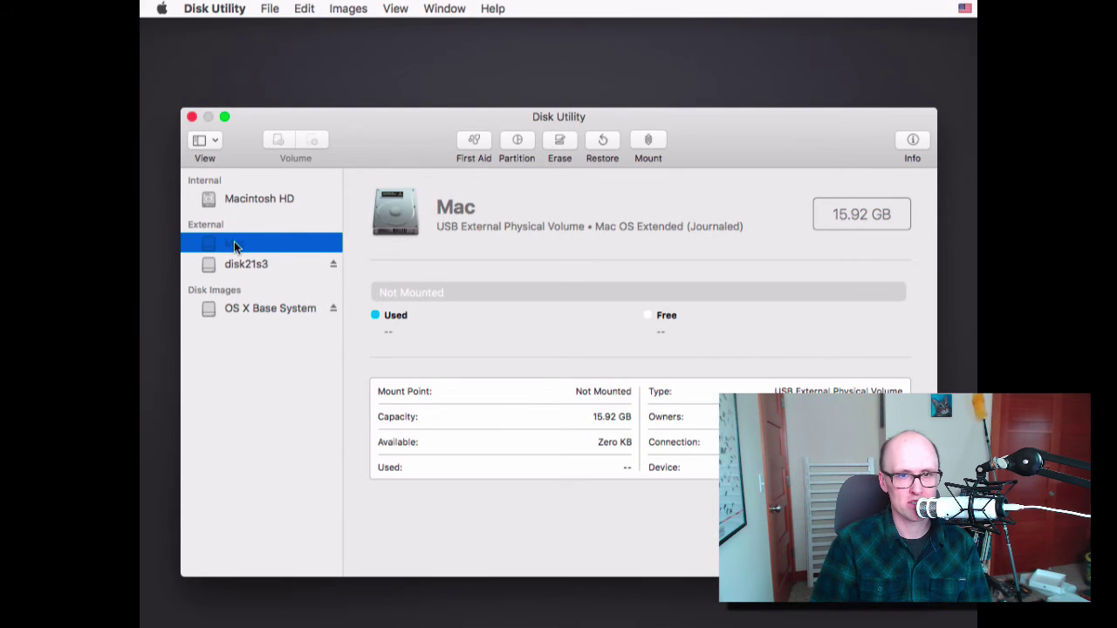
Set the Mac volume's erase Security Options slider to the DOE-compliant 3-pass secure erase and confirm.
left_click(559, 147)
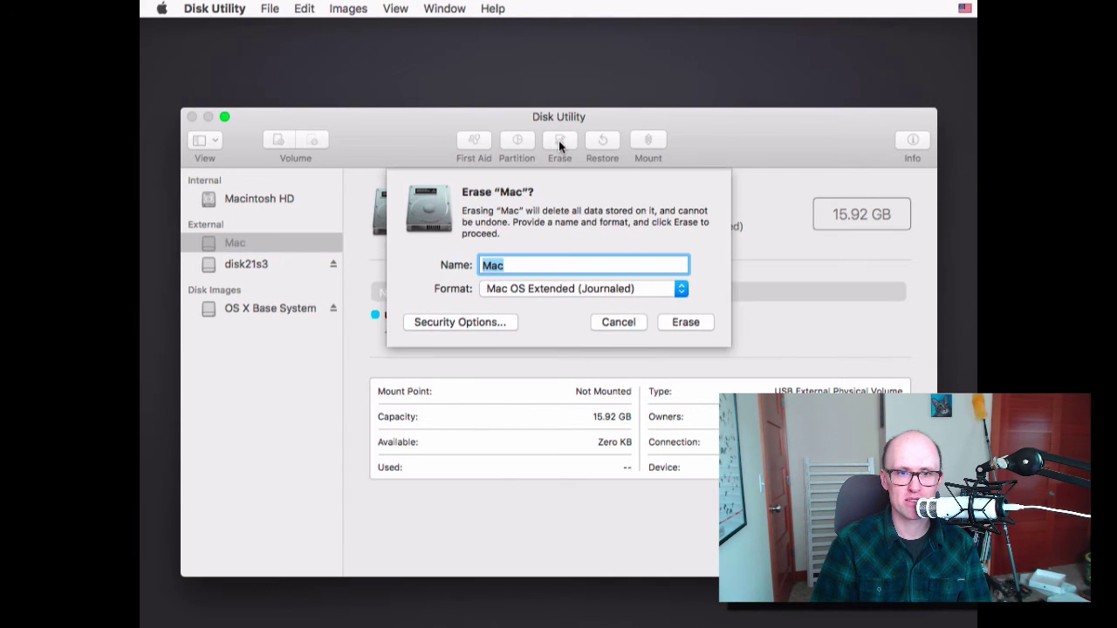
left_click(459, 323)
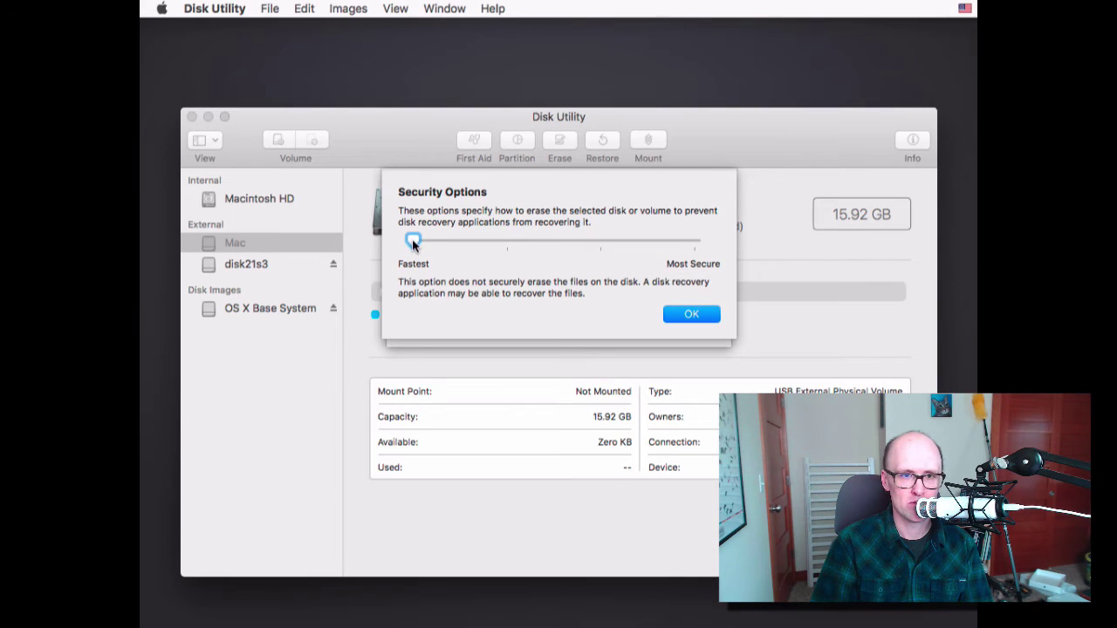
left_click_drag(413, 243, 422, 245)
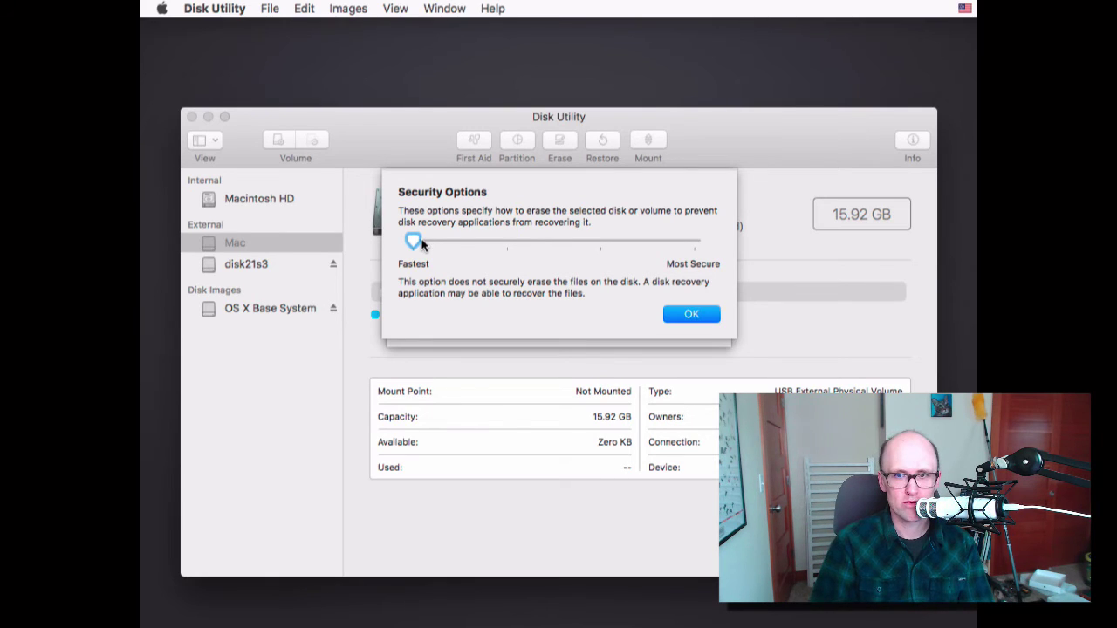
left_click_drag(462, 247, 501, 247)
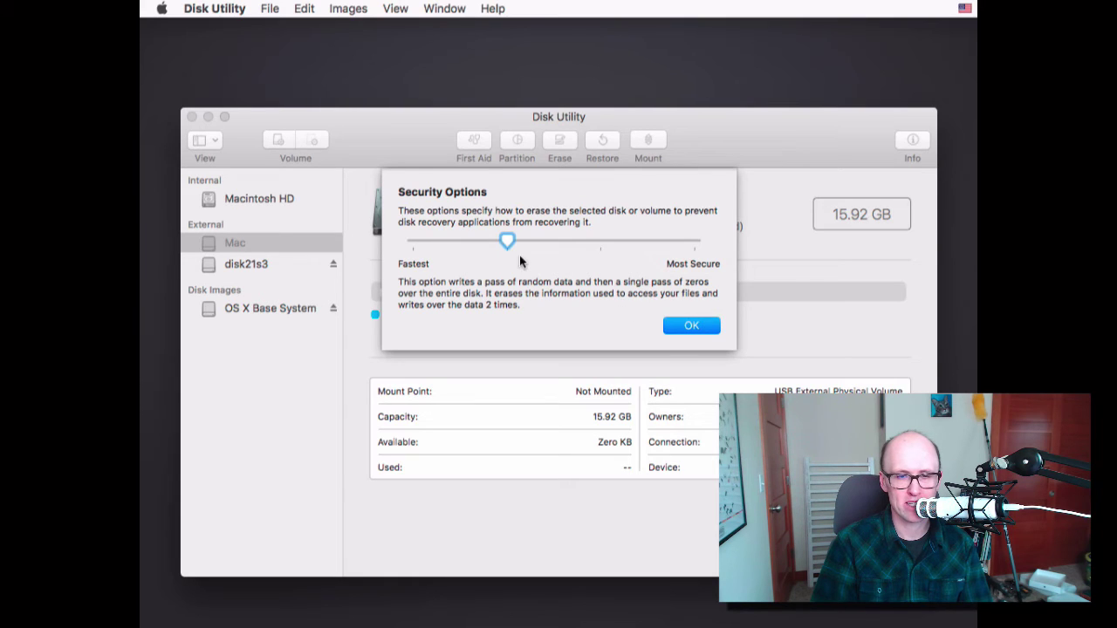
left_click_drag(503, 243, 412, 250)
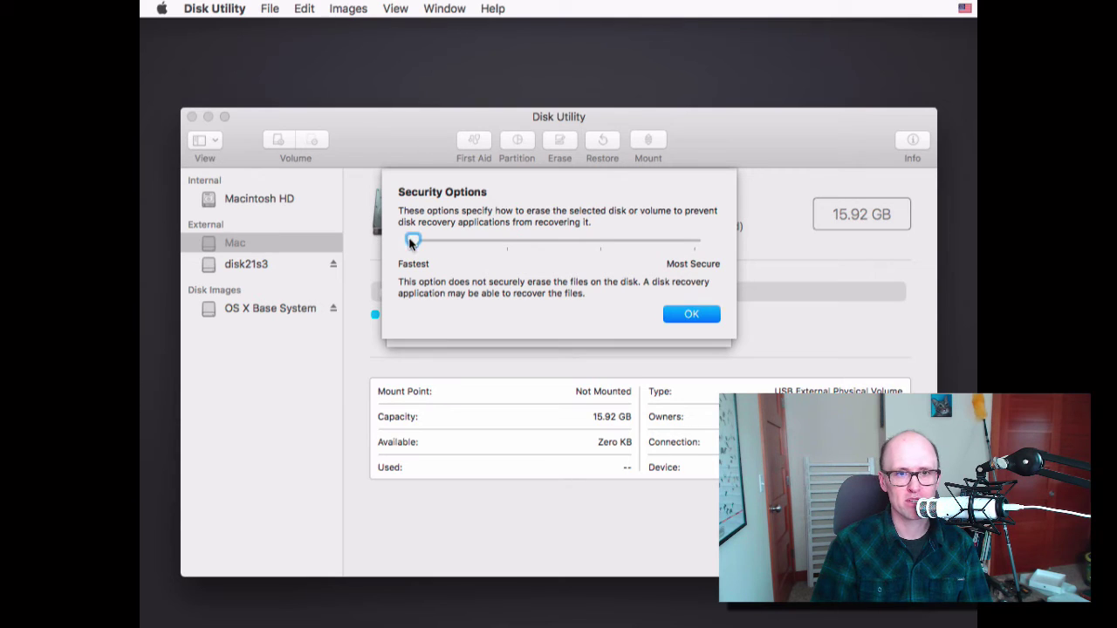
left_click_drag(411, 244, 502, 250)
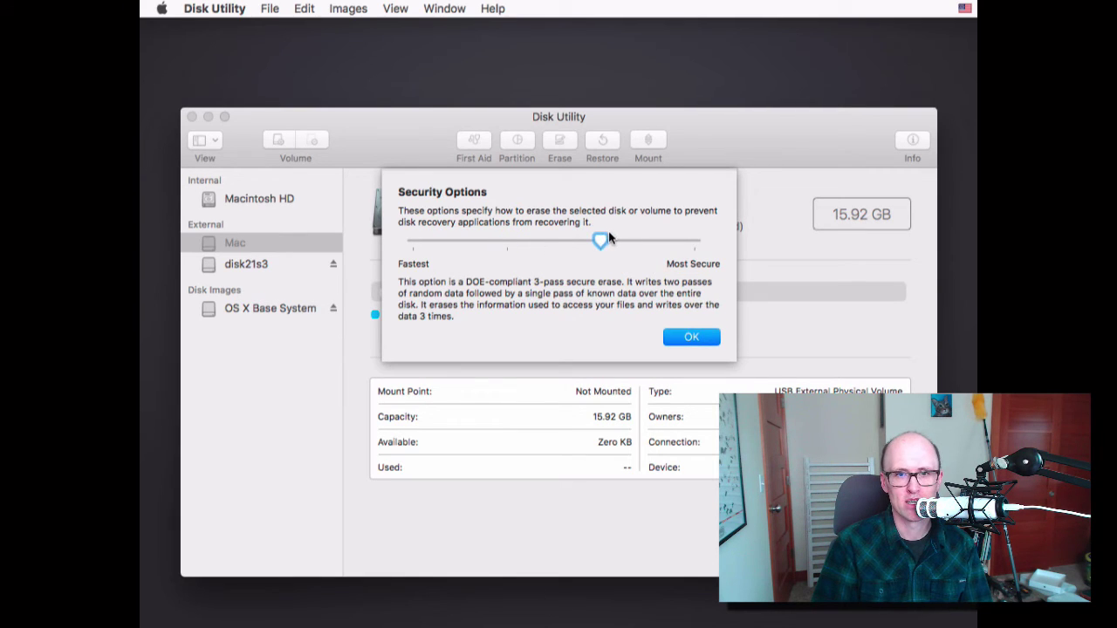
left_click_drag(604, 240, 687, 243)
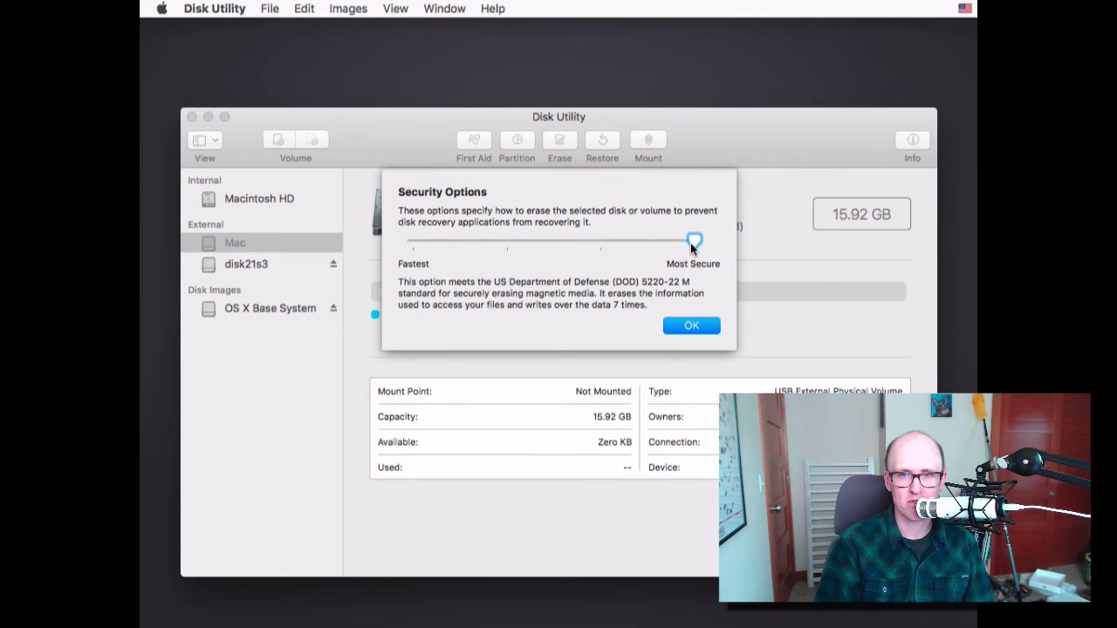
mouse_move(690, 243)
left_mouse_down()
mouse_move(531, 240)
mouse_move(693, 240)
left_mouse_up()
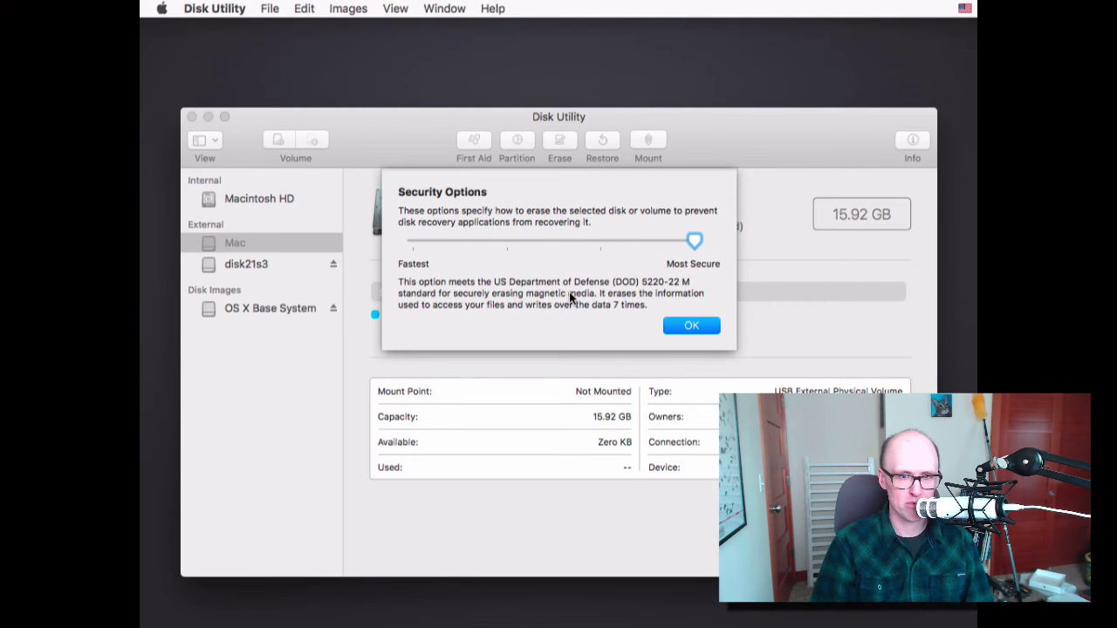
left_click(622, 240)
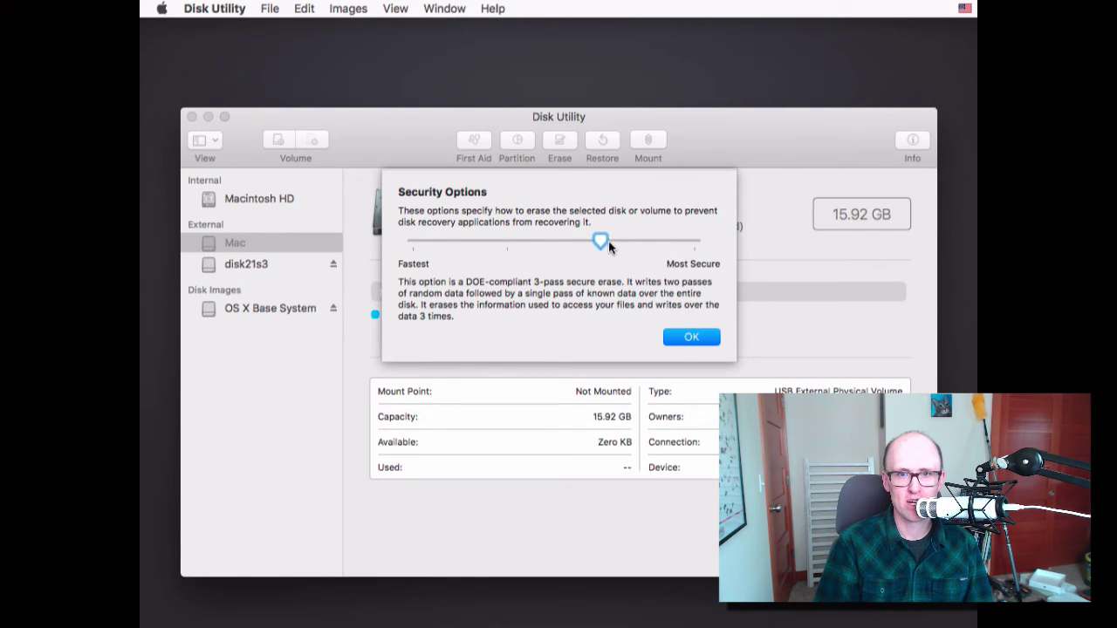
left_click_drag(600, 241, 628, 253)
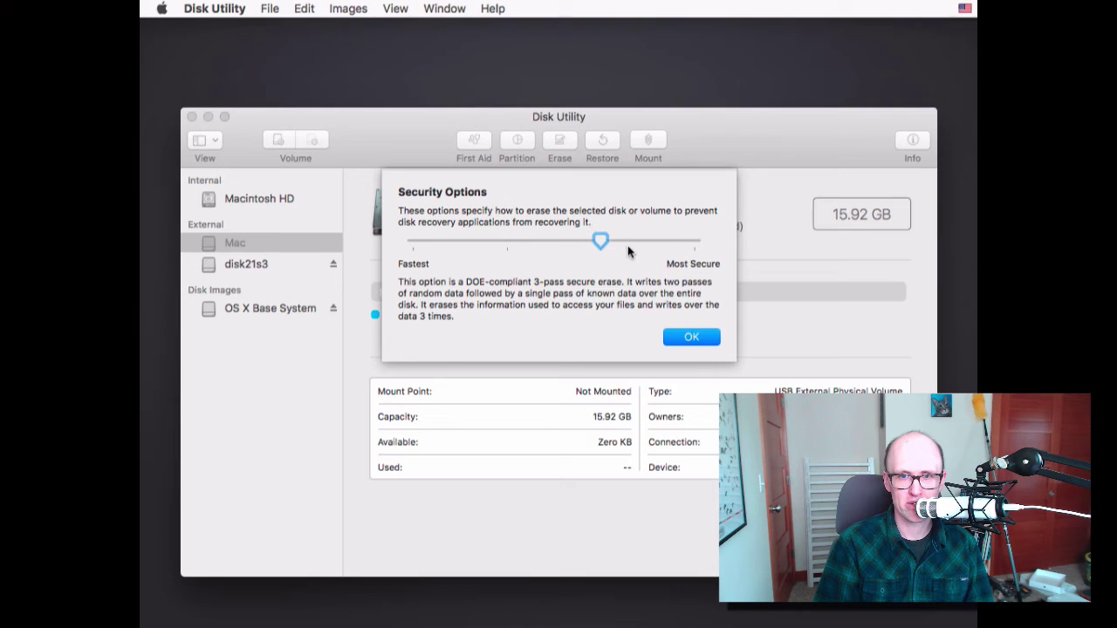
left_click(704, 338)
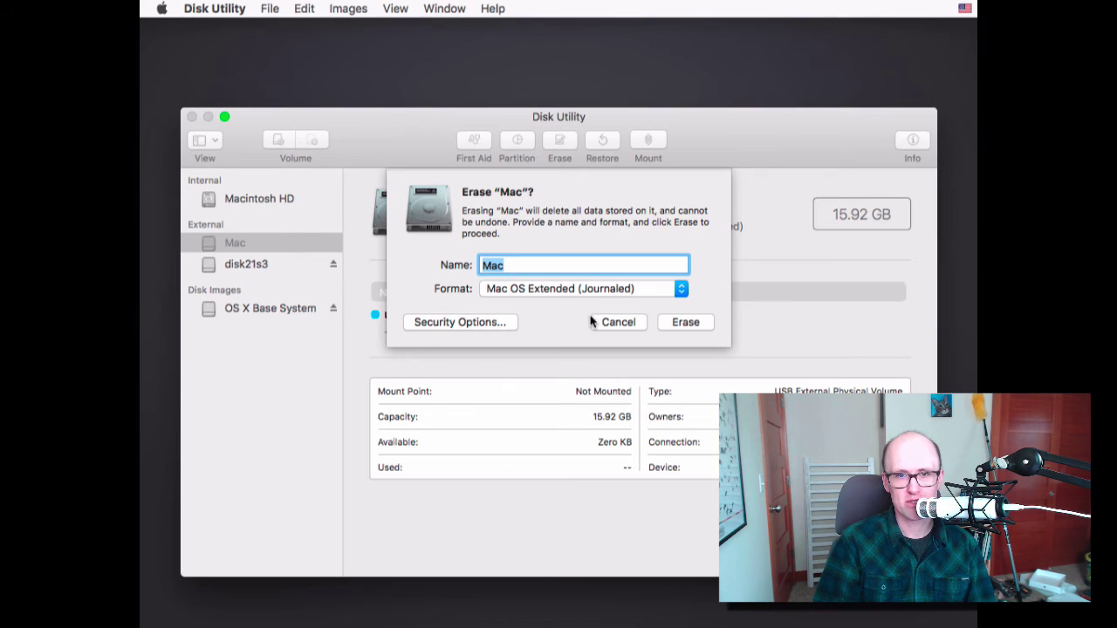
left_click(613, 322)
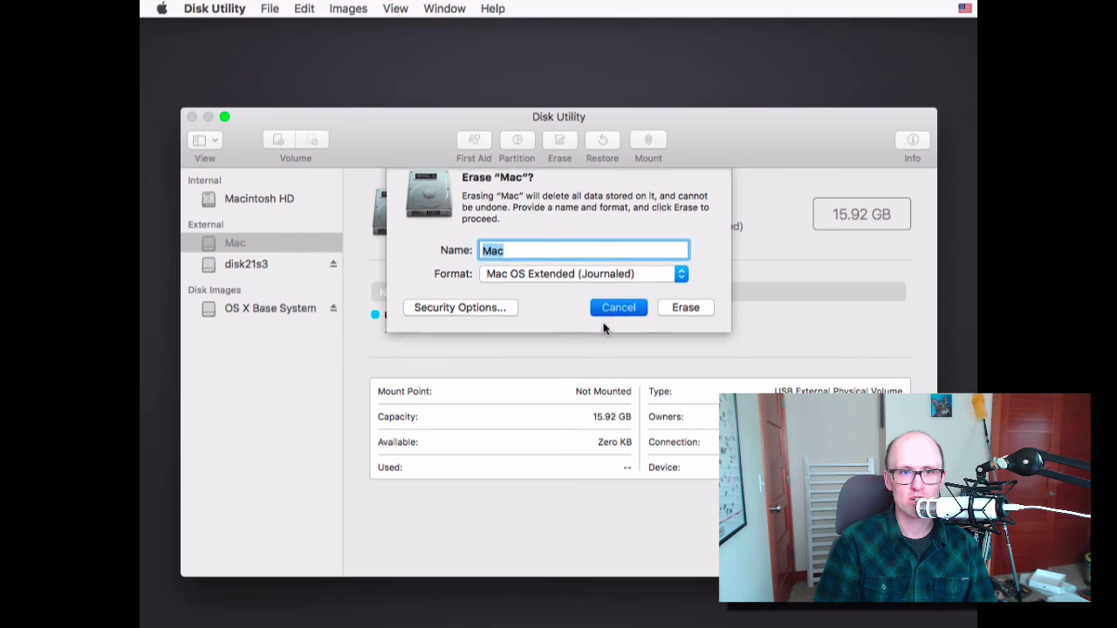
left_click(269, 203)
left_click(559, 144)
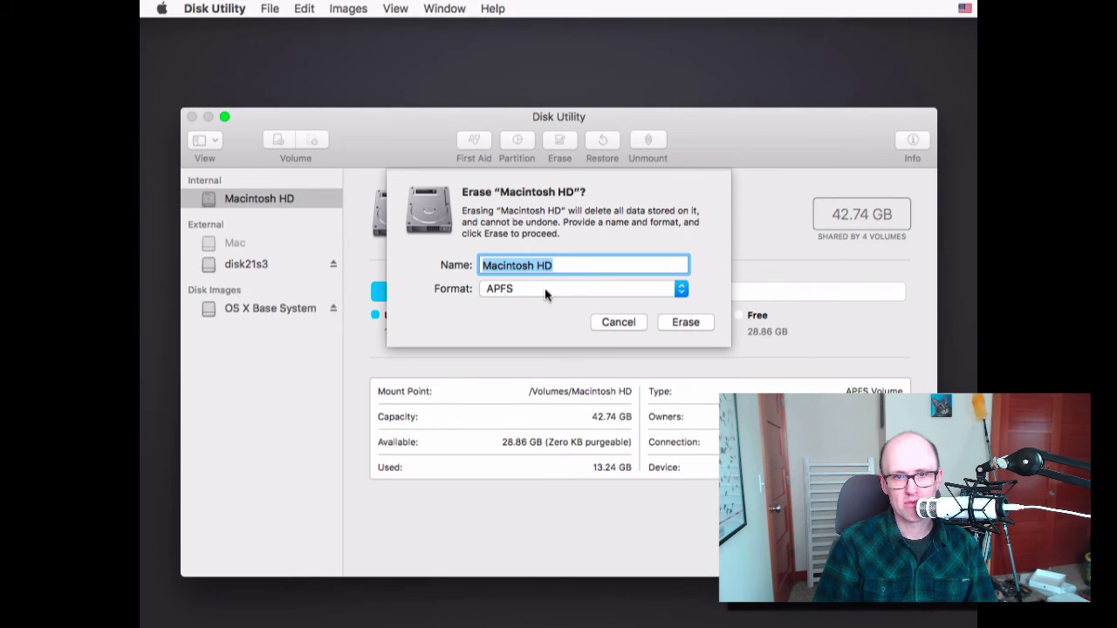
left_click(545, 295)
left_click(431, 289)
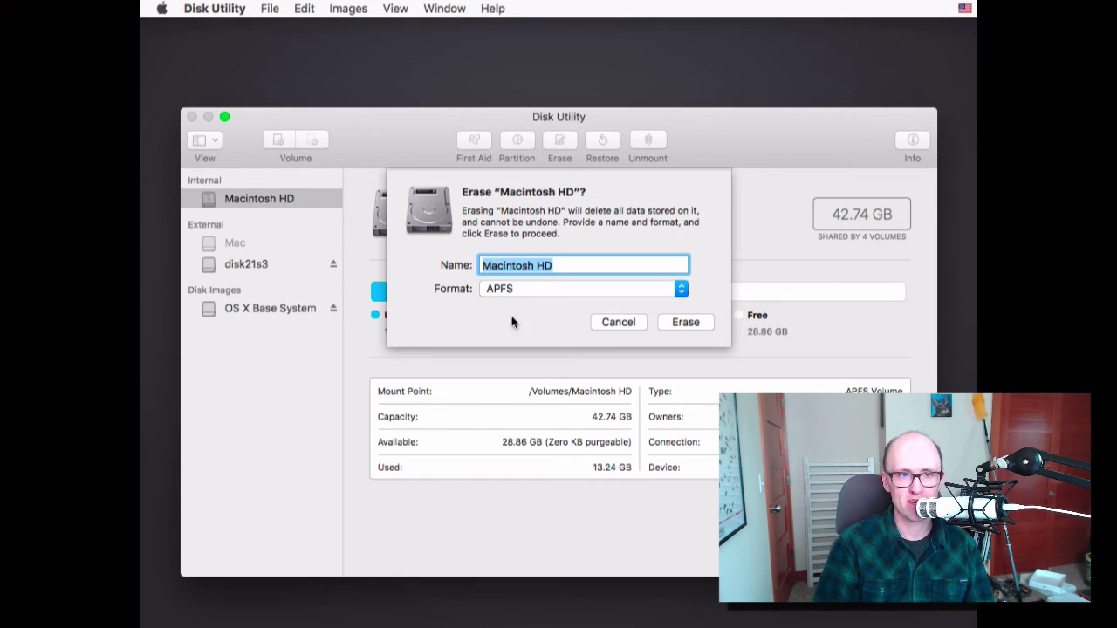
left_click(618, 322)
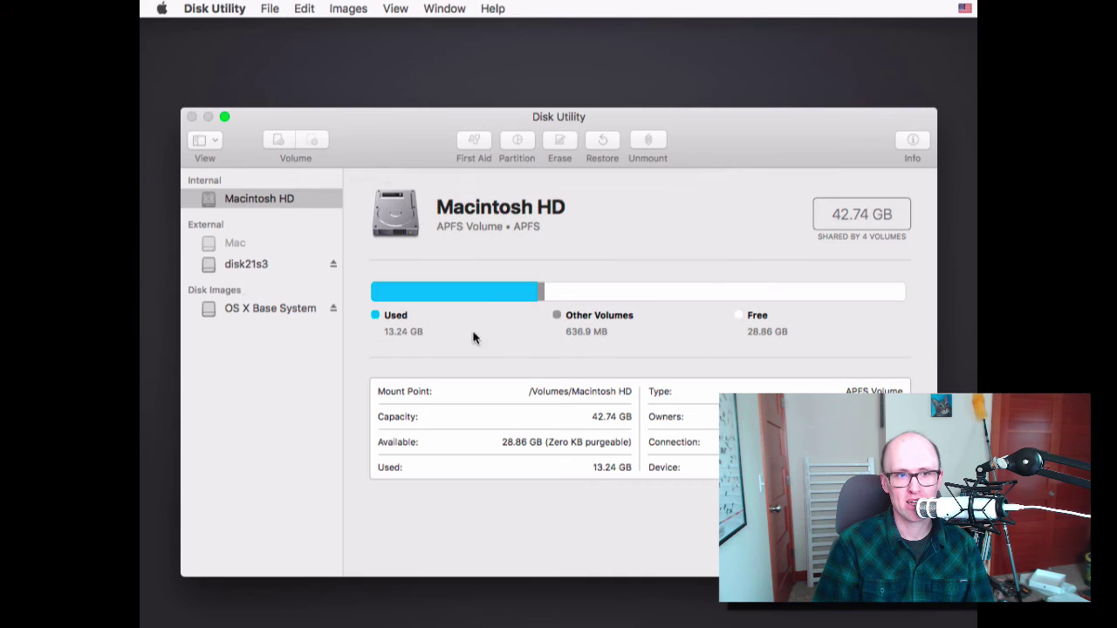
left_click(236, 242)
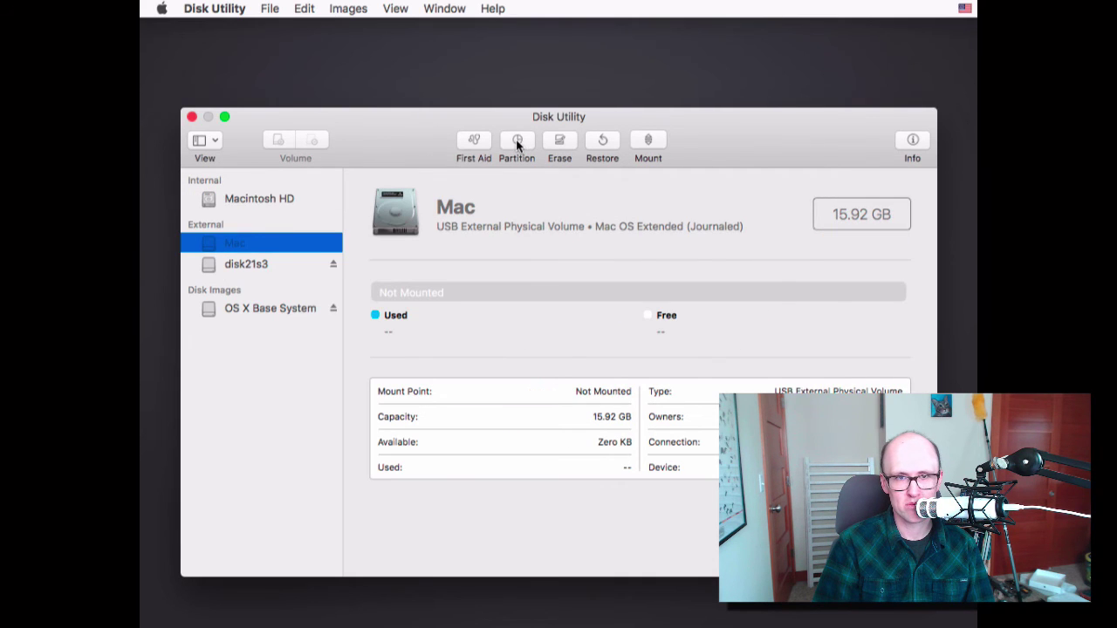
left_click(560, 144)
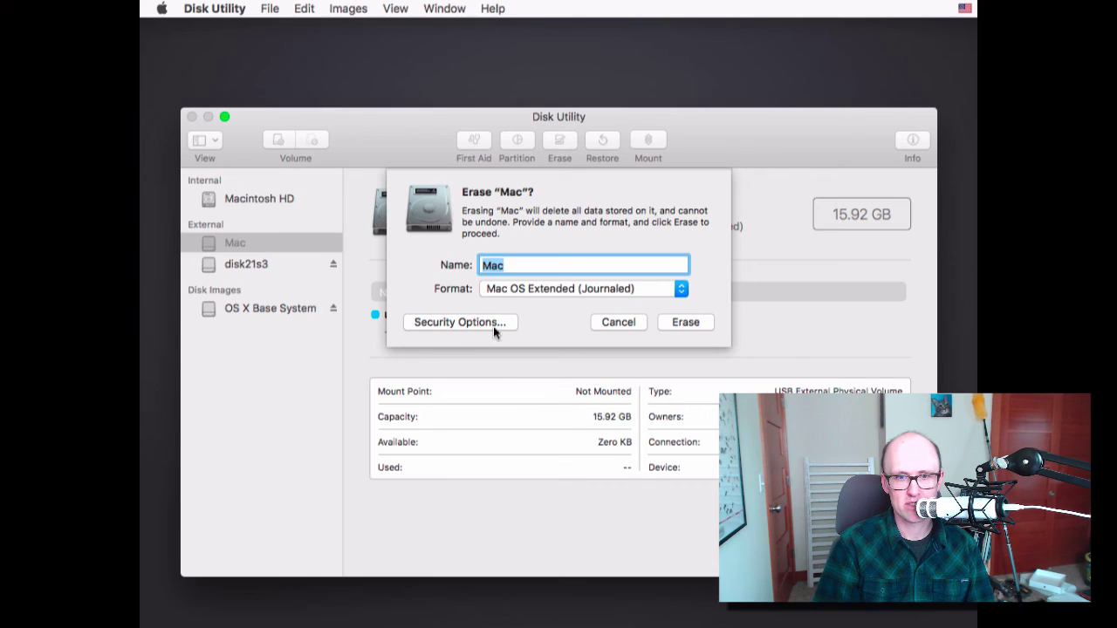
left_click(504, 290)
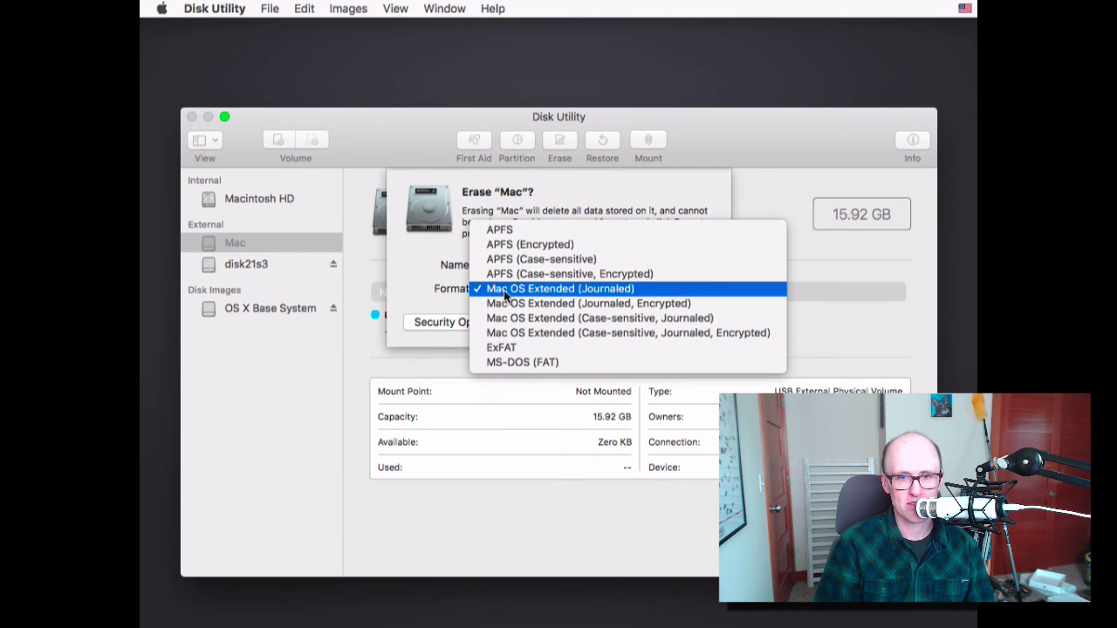
left_click(503, 290)
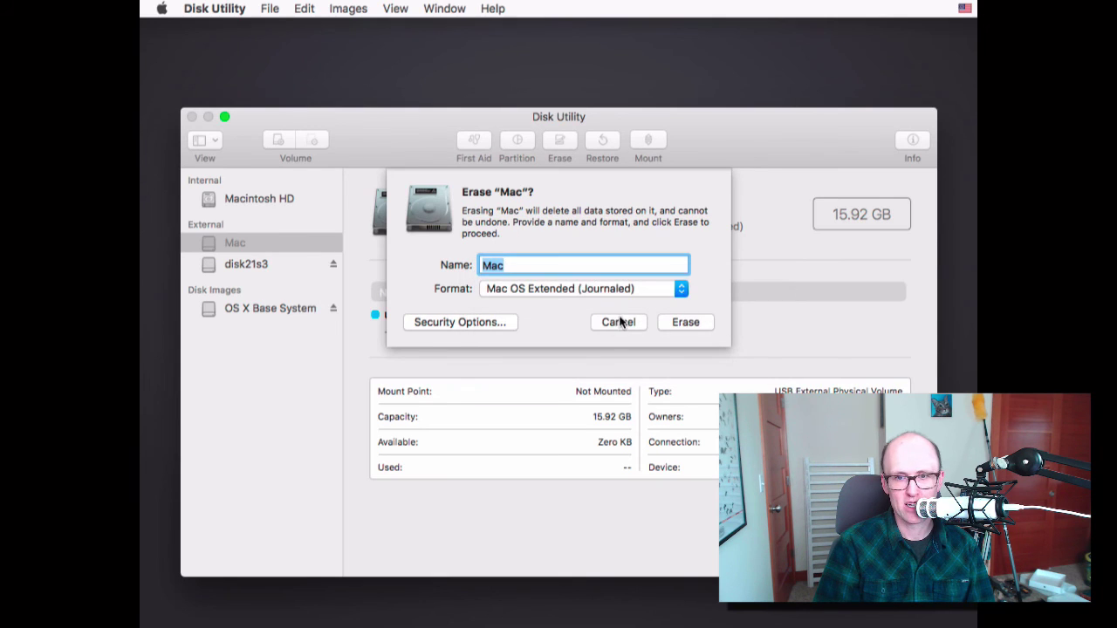
left_click(619, 323)
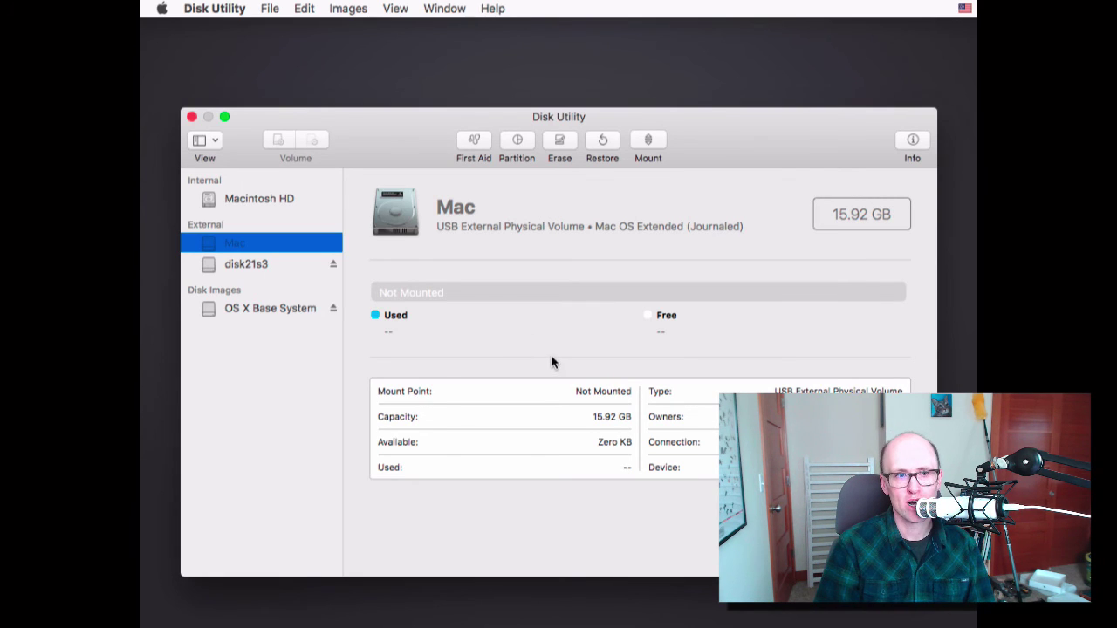
Quit Disk Utility from its menu and select Reinstall macOS among the recovery options.
left_click(212, 10)
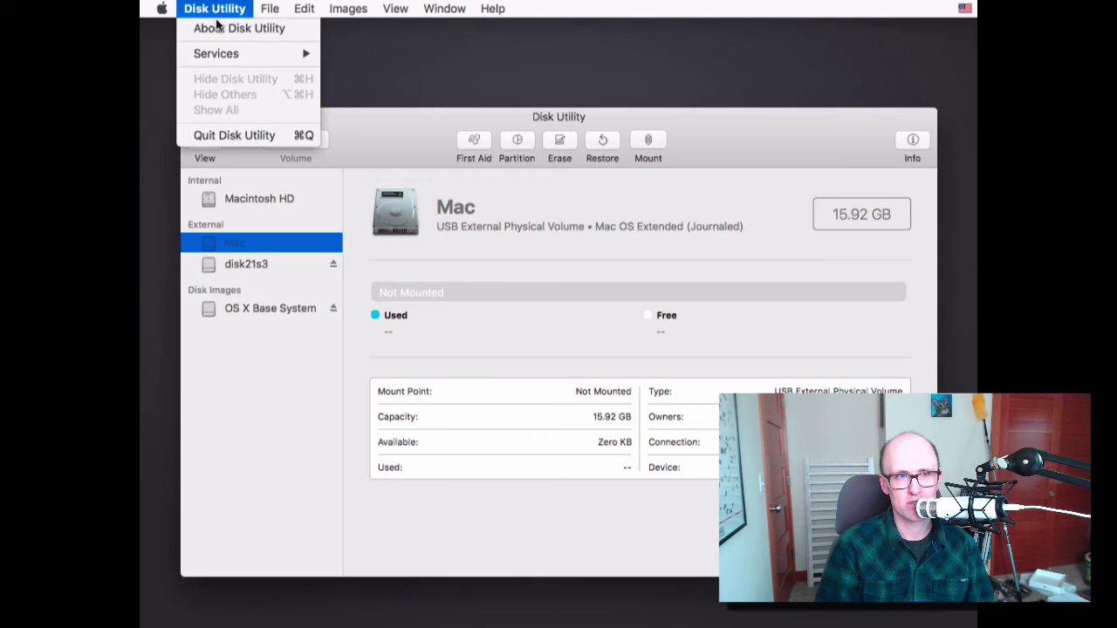
left_click(222, 137)
left_click(446, 236)
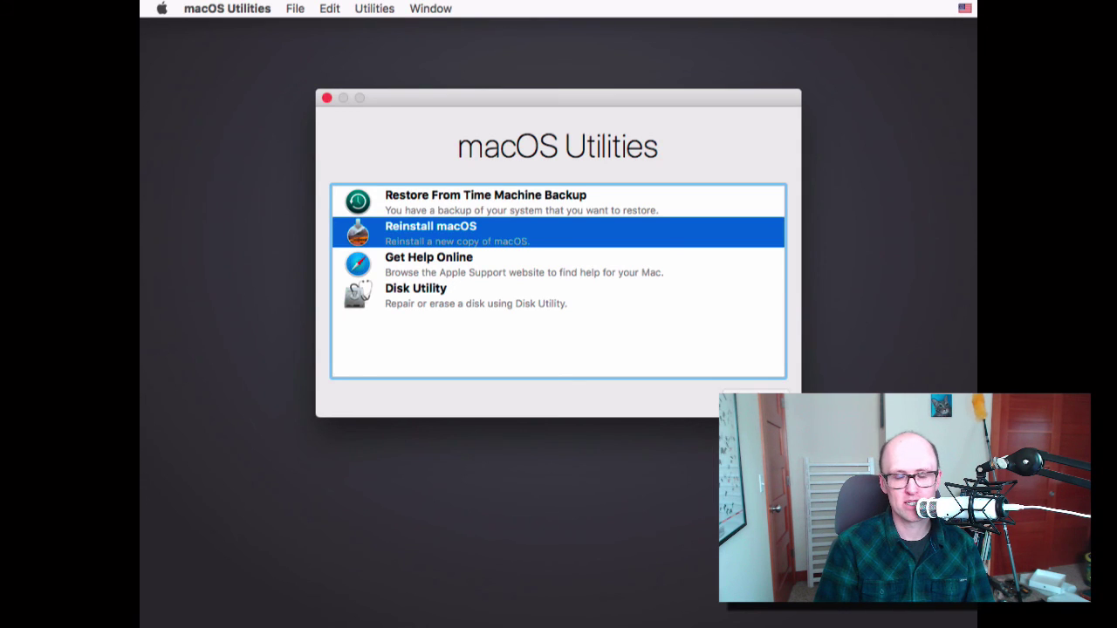
Start the High Sierra installer, agree to the licence twice, and pick Macintosh HD as destination.
left_click(755, 398)
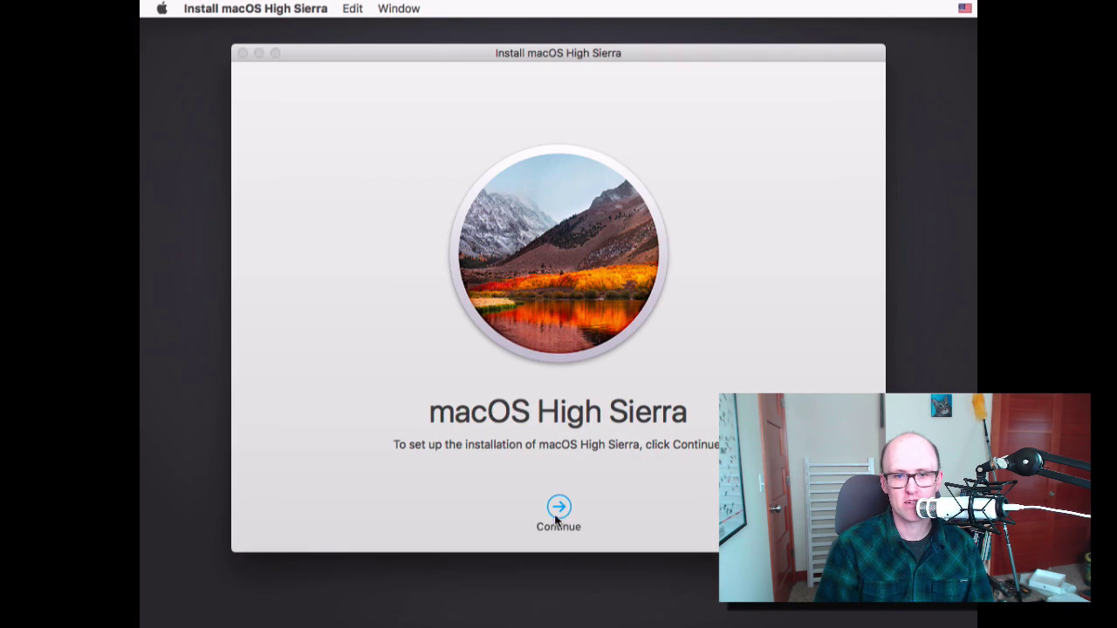
left_click(557, 510)
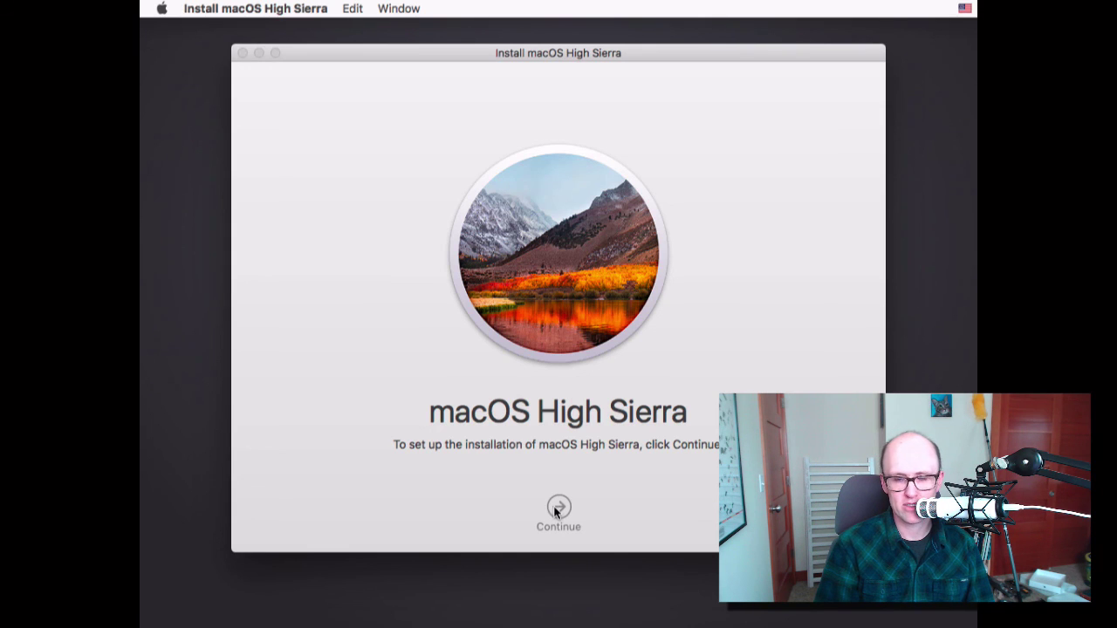
left_click(594, 509)
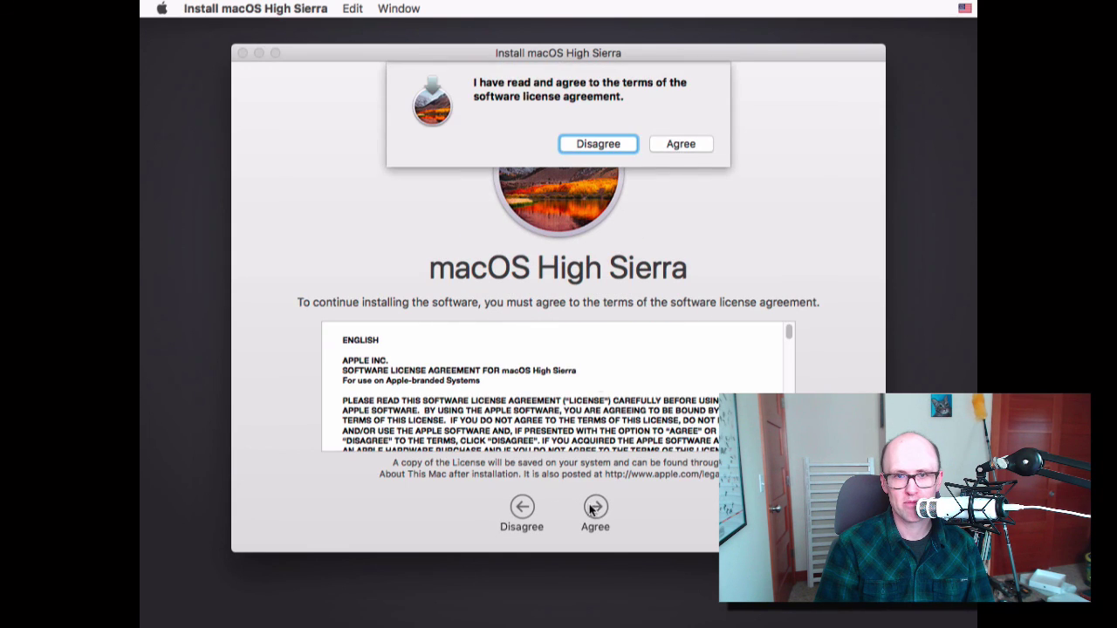
left_click(679, 145)
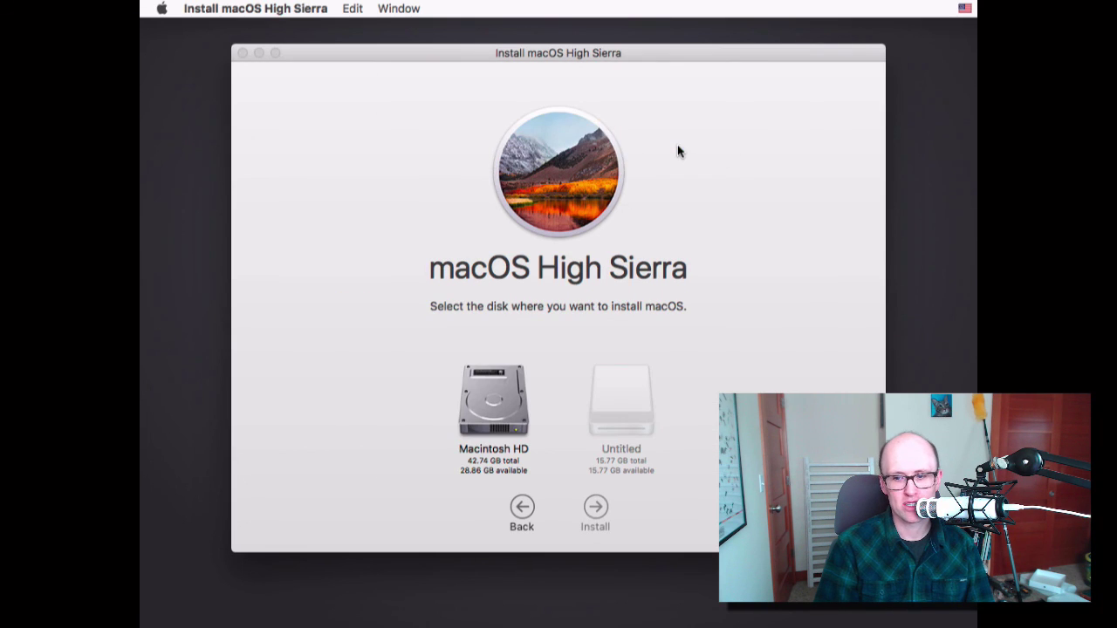
left_click(512, 414)
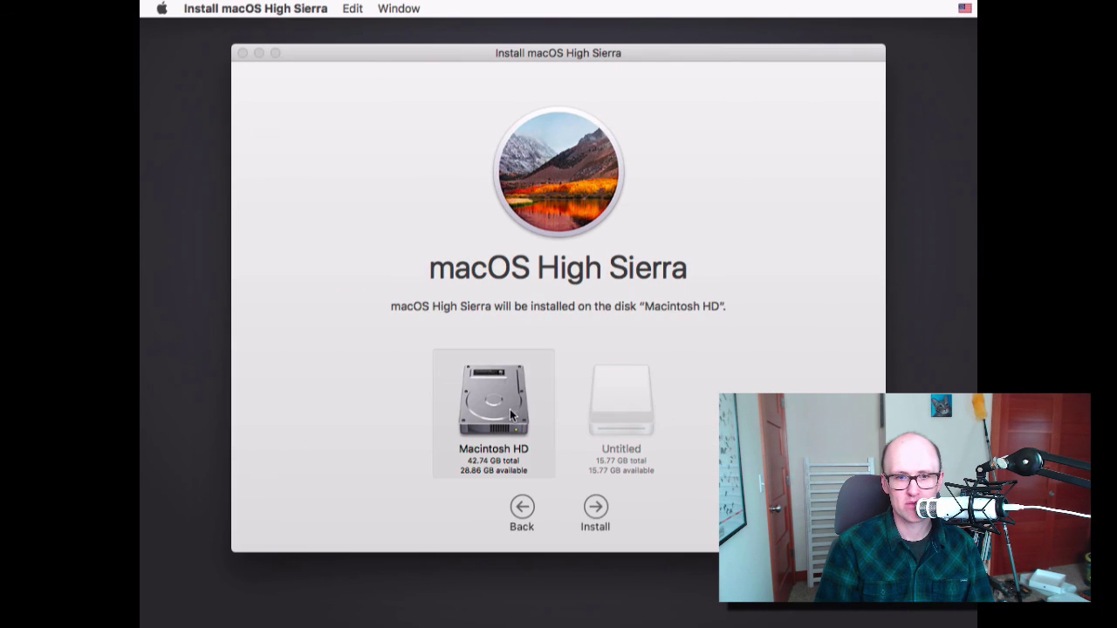